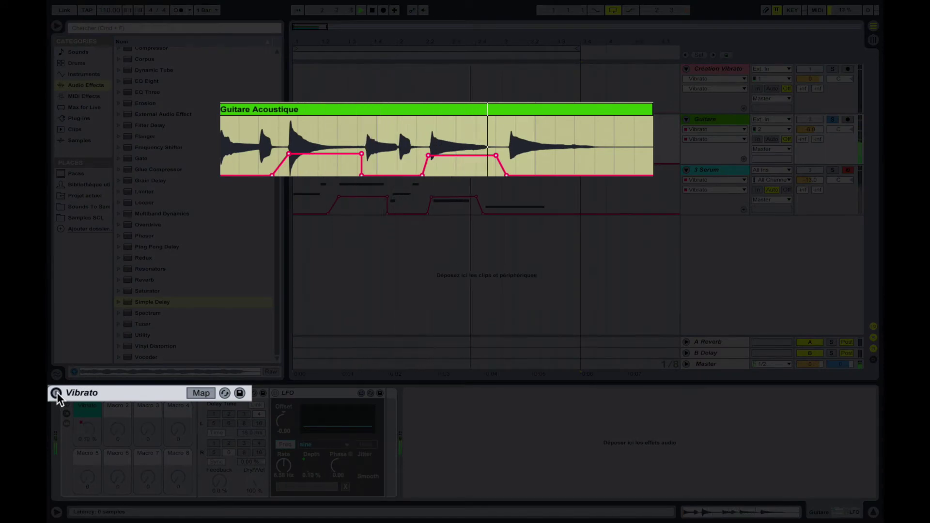
# Step: Play the Guitare and Serum clips while toggling each track's Vibrato rack to compare the sound
pyautogui.click(56, 392)
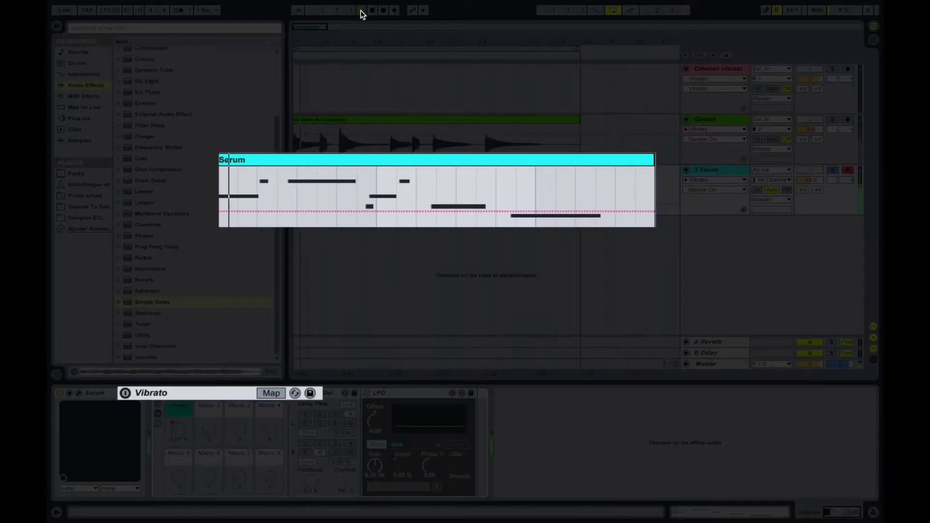
pyautogui.click(360, 11)
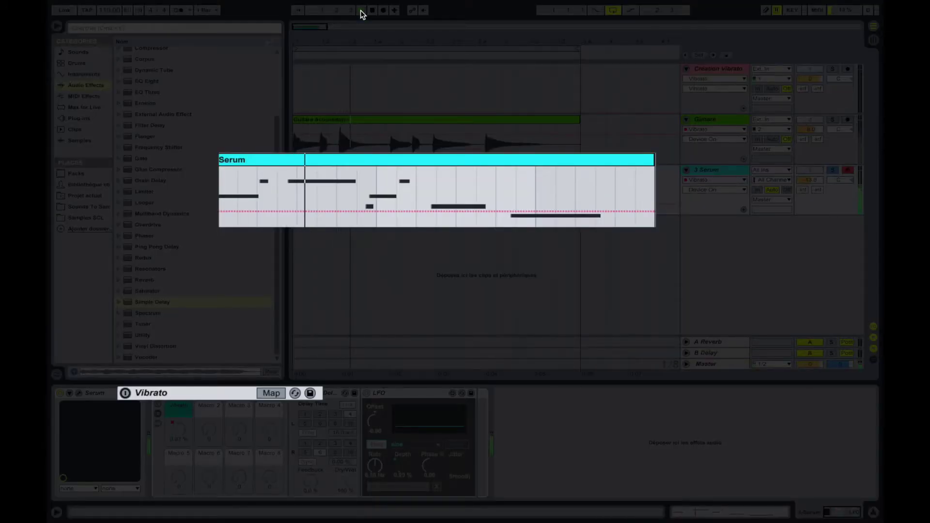
pyautogui.click(126, 393)
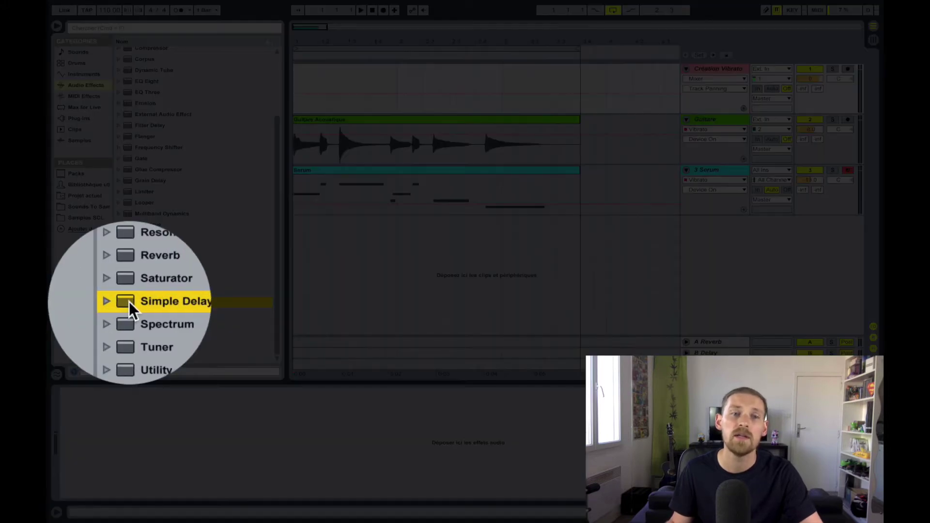
# Step: Add a Simple Delay to the Création Vibrato track and switch its delay mode to Repitch
pyautogui.moveTo(129, 303); pyautogui.dragTo(709, 76)
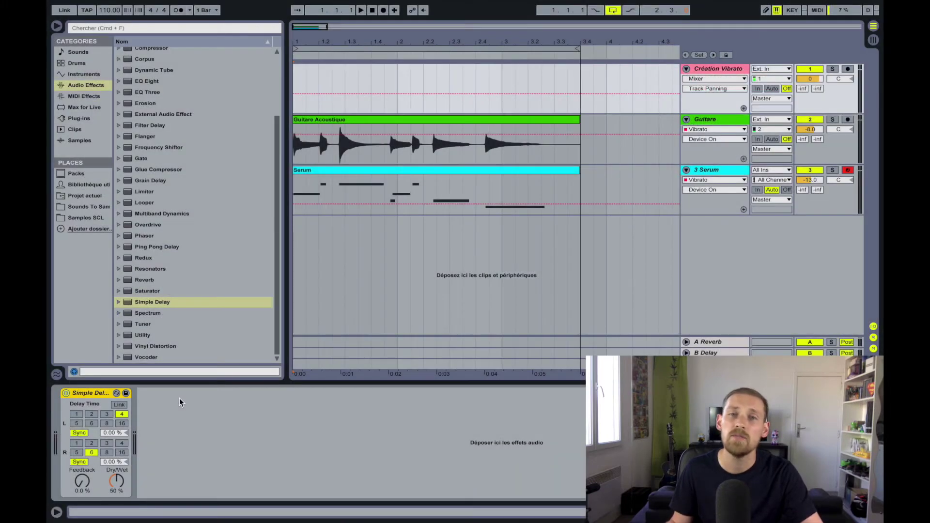
pyautogui.rightClick(92, 392)
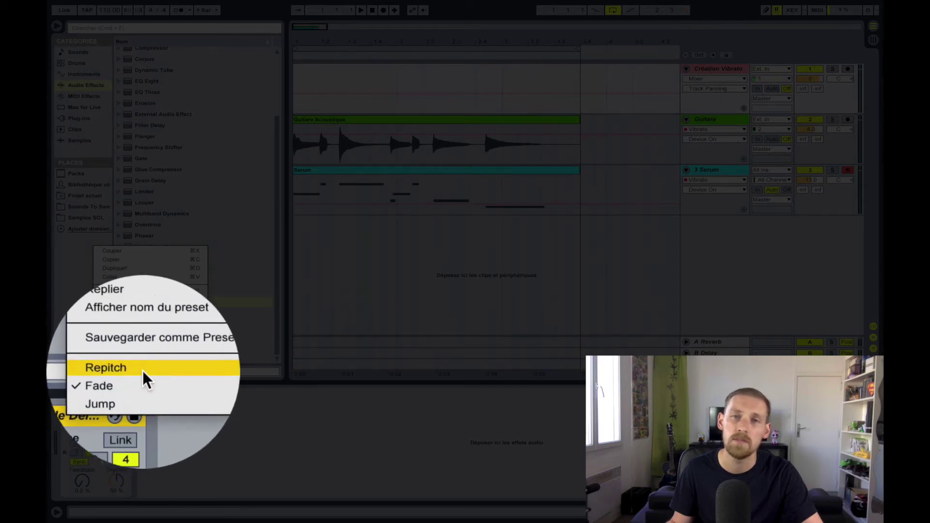
pyautogui.click(142, 371)
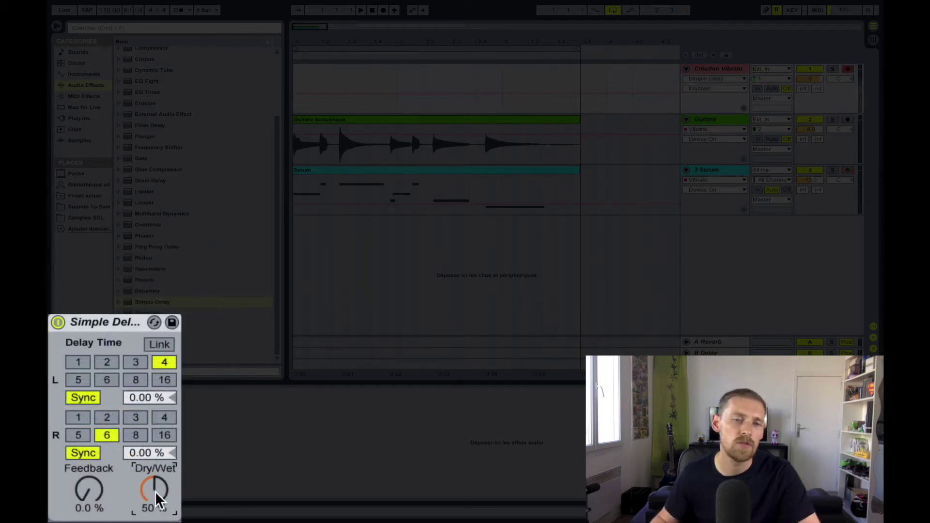
# Step: Set Simple Delay to 100% wet with linked channels, using Time mode with a delay of 108 ms
pyautogui.click(167, 344)
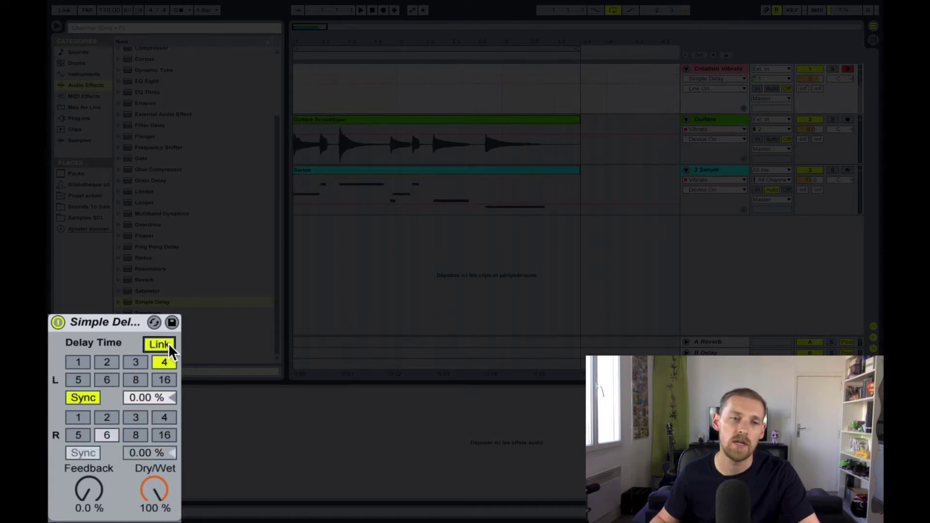
pyautogui.click(92, 398)
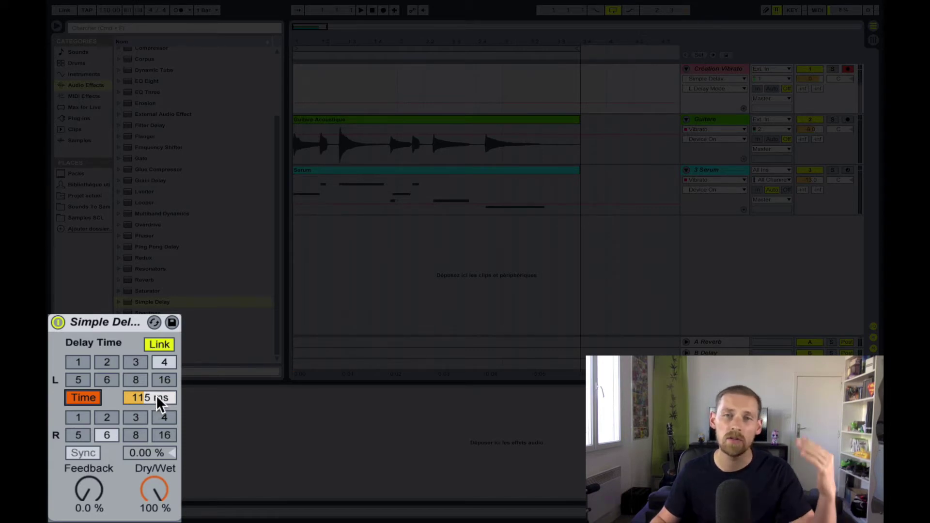
pyautogui.moveTo(156, 394); pyautogui.dragTo(156, 368)
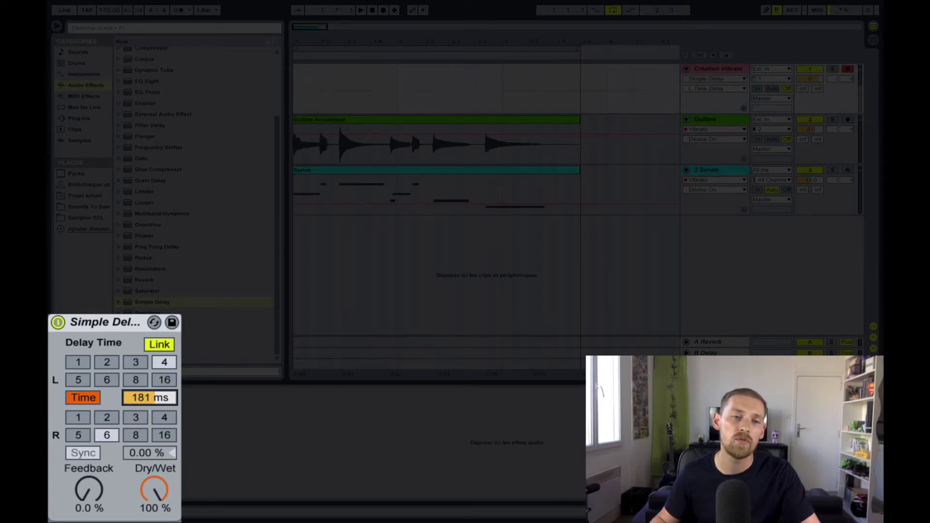
pyautogui.moveTo(156, 401); pyautogui.dragTo(156, 390)
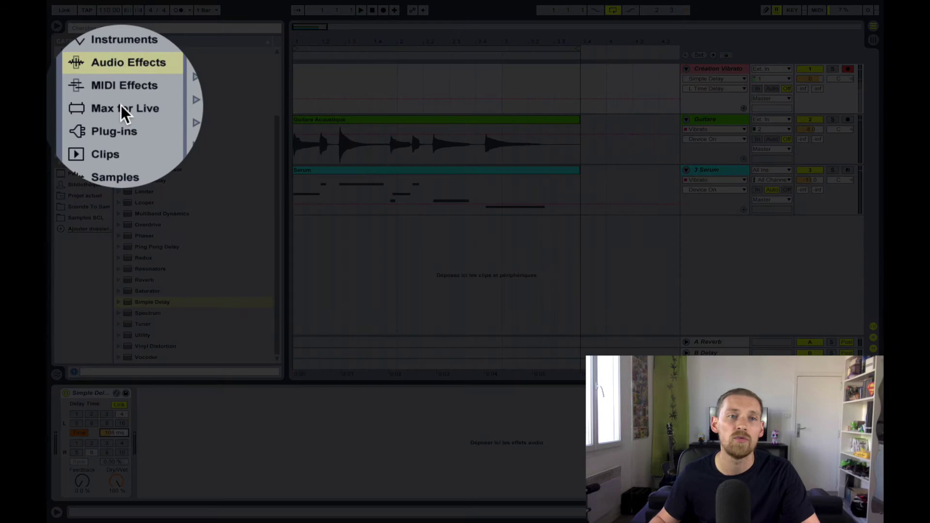
# Step: Add the Max for Live LFO audio effect after Simple Delay on the Création Vibrato track
pyautogui.click(121, 108)
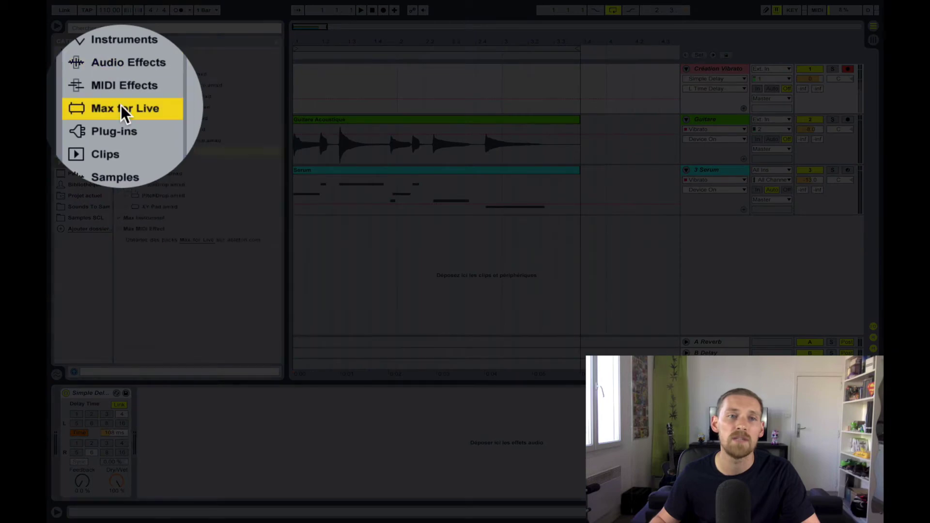
pyautogui.click(138, 150)
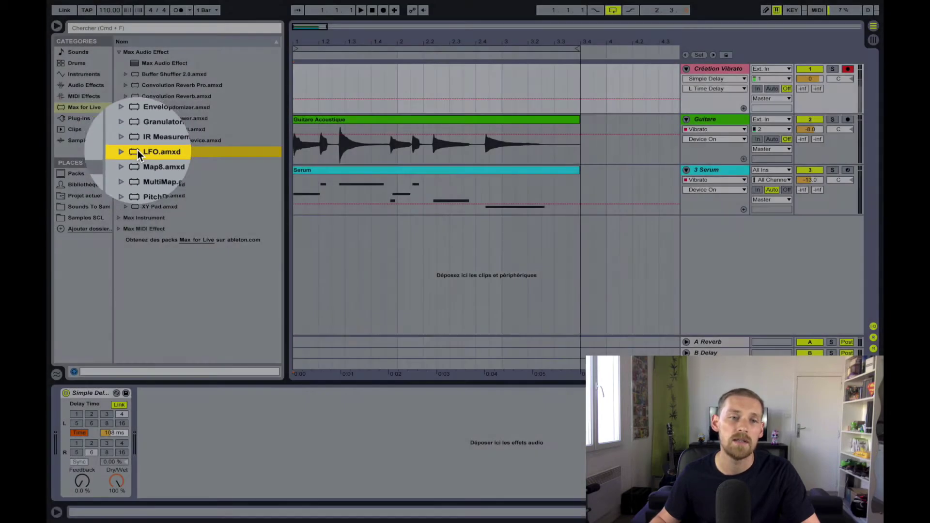
pyautogui.moveTo(137, 150); pyautogui.dragTo(164, 435)
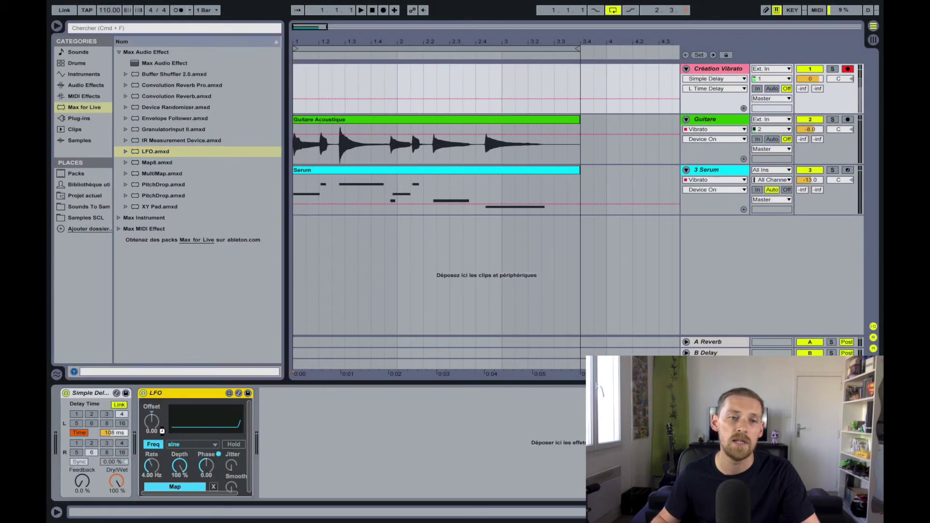
# Step: Group the Simple Delay and LFO devices into an Audio Effect Rack
pyautogui.keyDown('shift'); pyautogui.click(97, 394); pyautogui.keyUp('shift')
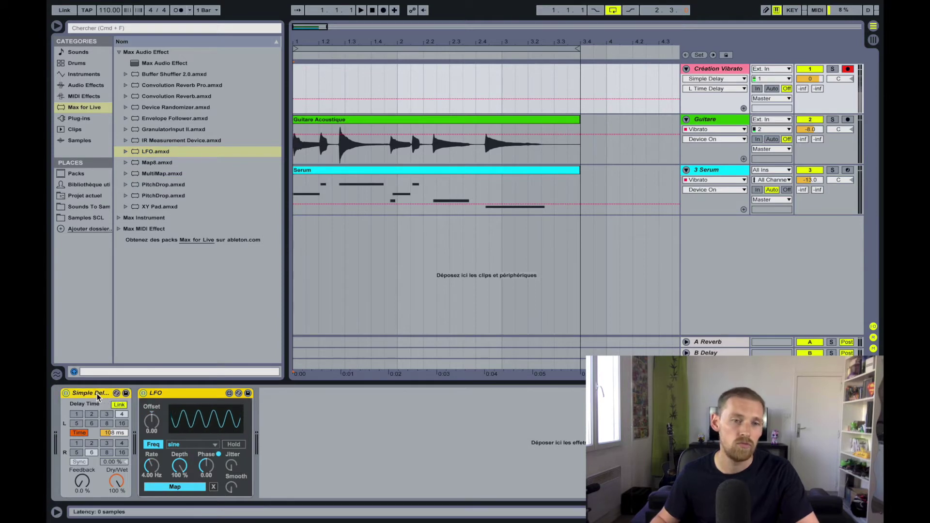
pyautogui.press('super+g')
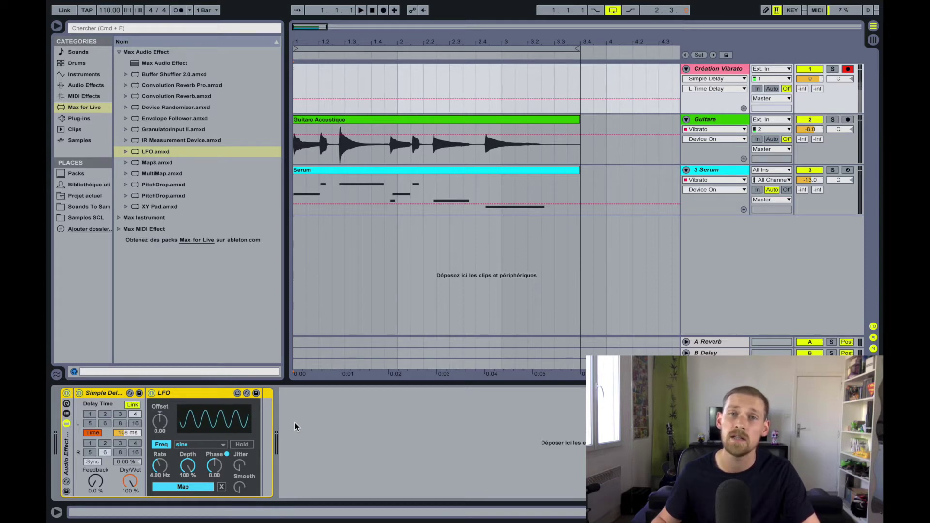
pyautogui.click(295, 422)
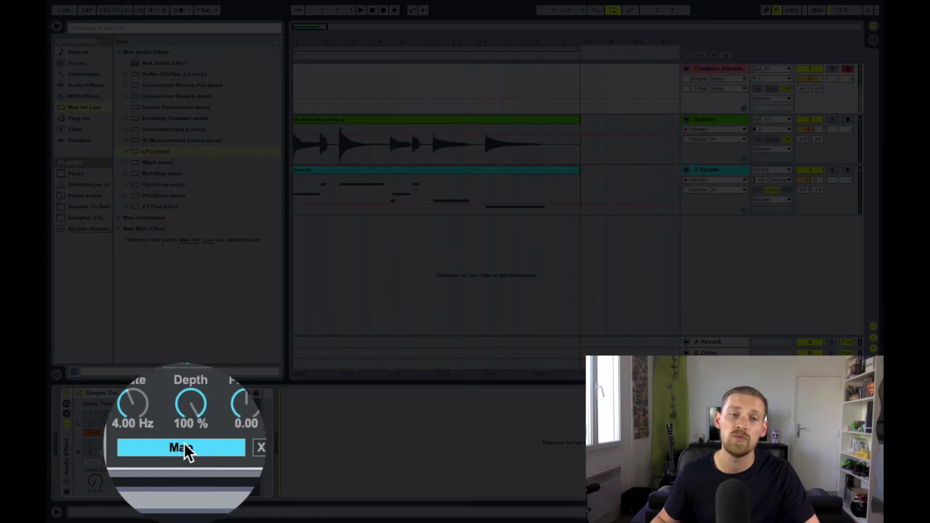
# Step: Map the LFO to Simple Delay's left delay time and set the LFO offset to -0.90
pyautogui.click(184, 486)
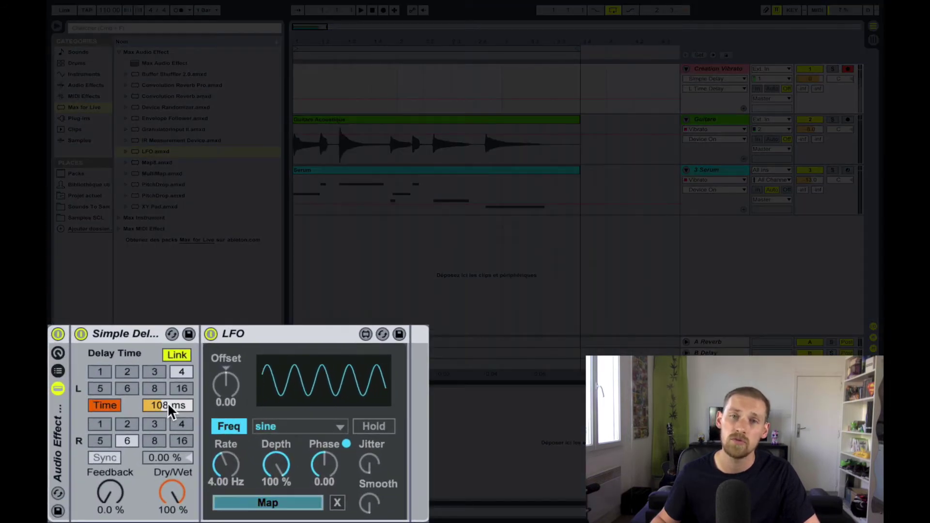
pyautogui.click(168, 405)
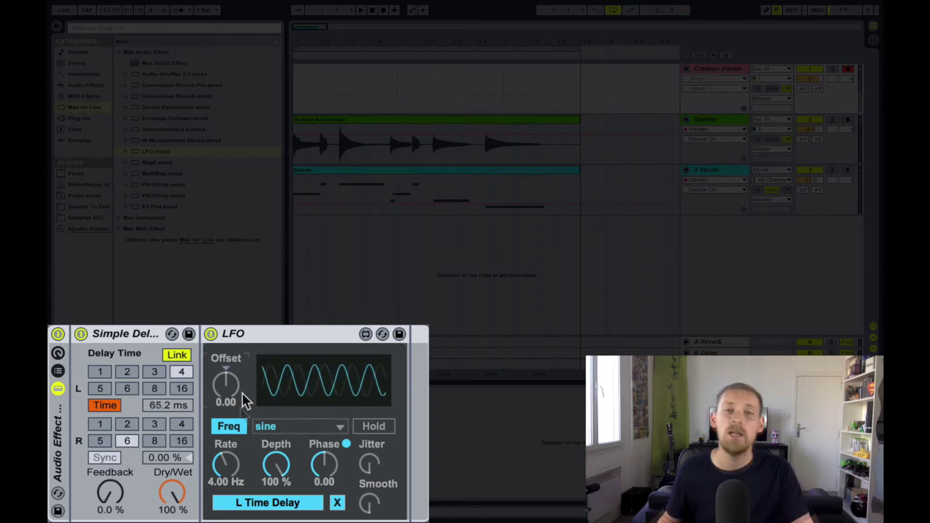
pyautogui.click(228, 379)
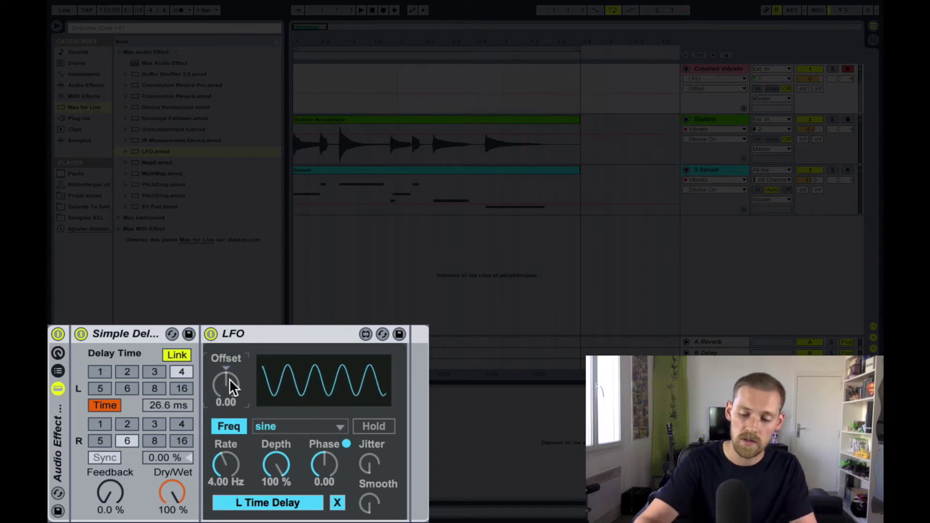
pyautogui.write('-0.9')
pyautogui.press('Return')
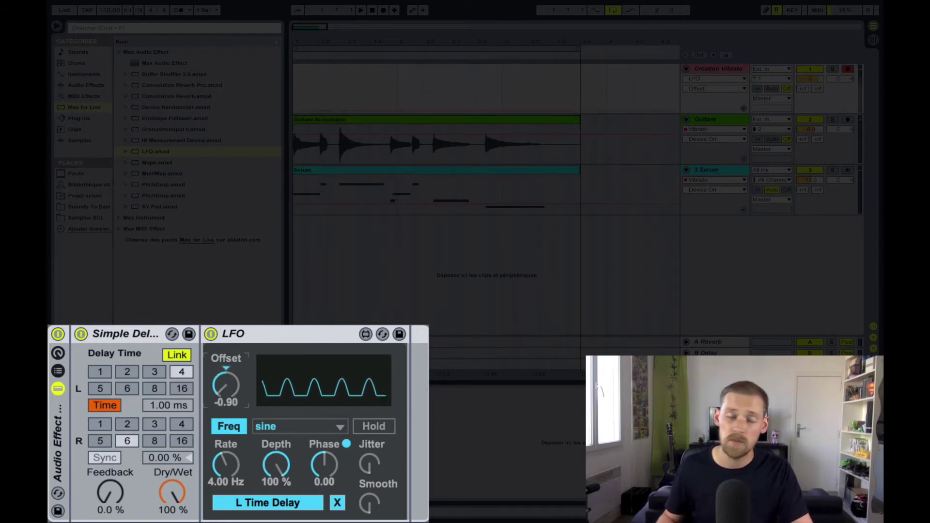
# Step: Set the LFO rate to 6.50 Hz
pyautogui.click(228, 460)
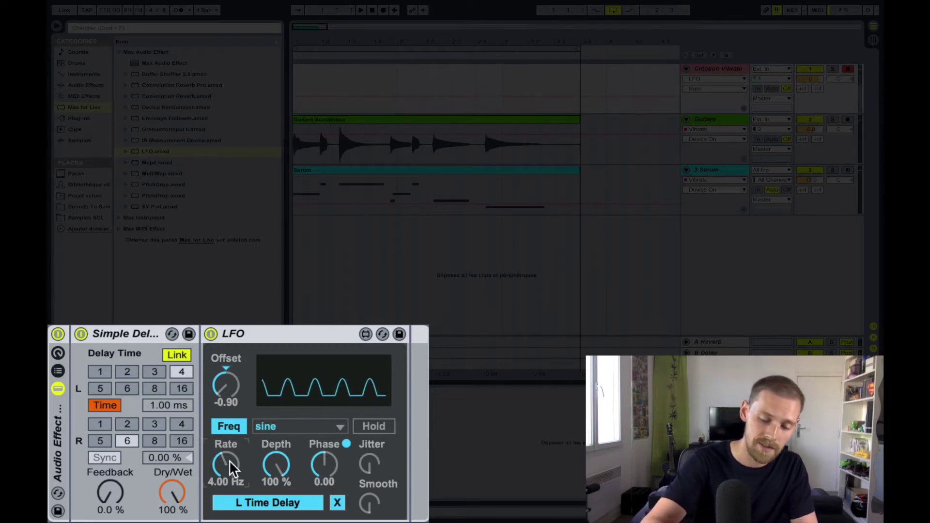
pyautogui.write('6.5')
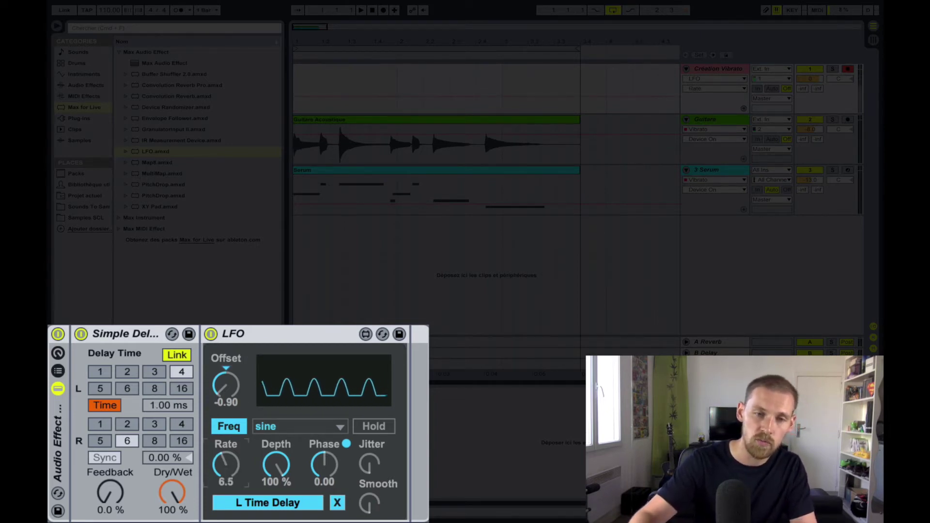
pyautogui.press('Return')
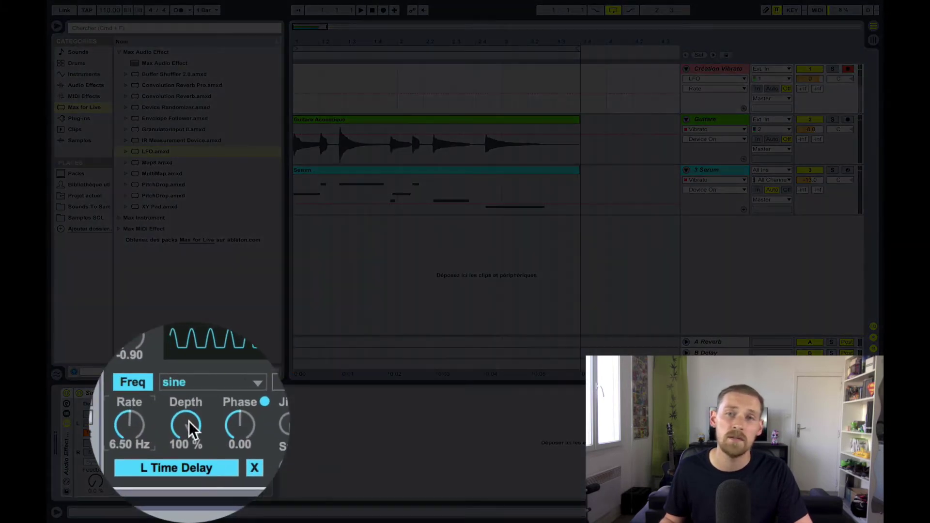
# Step: Assign the LFO depth to Macro 1 of the rack and raise that macro to 100%
pyautogui.rightClick(188, 421)
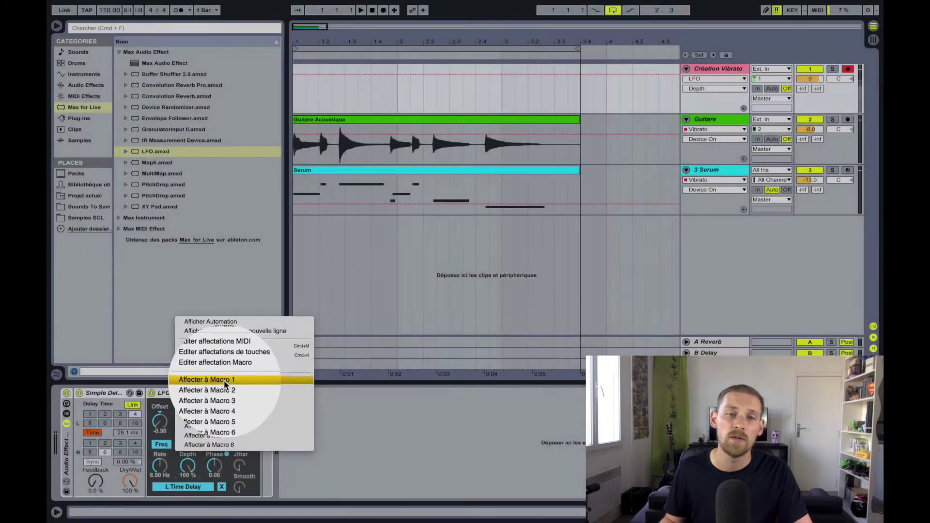
pyautogui.click(224, 379)
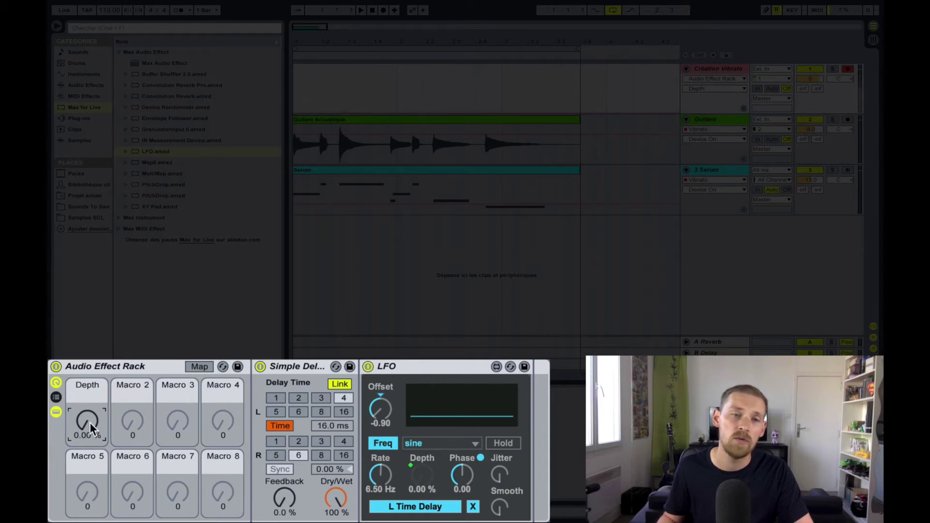
pyautogui.moveTo(89, 424); pyautogui.dragTo(89, 376)
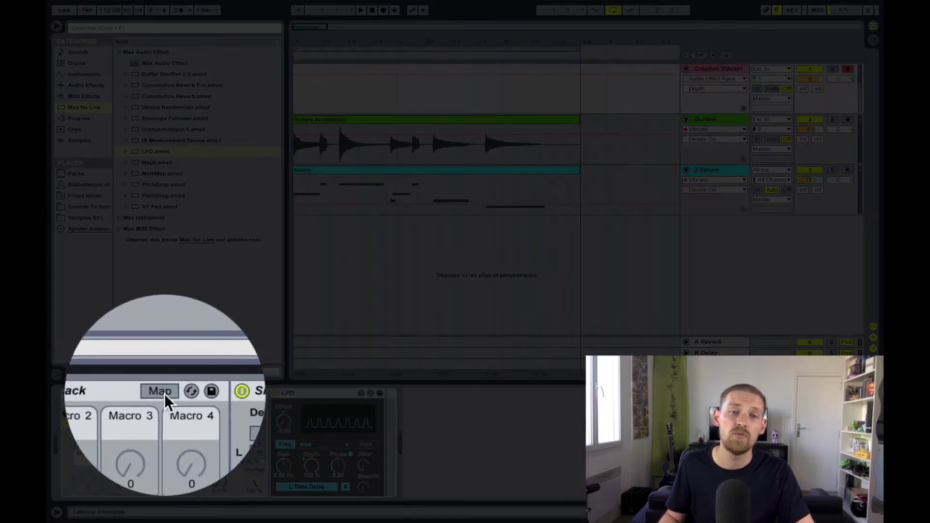
# Step: Limit the Depth macro mapping to a maximum of 1.00% and leave macro mapping mode
pyautogui.click(163, 393)
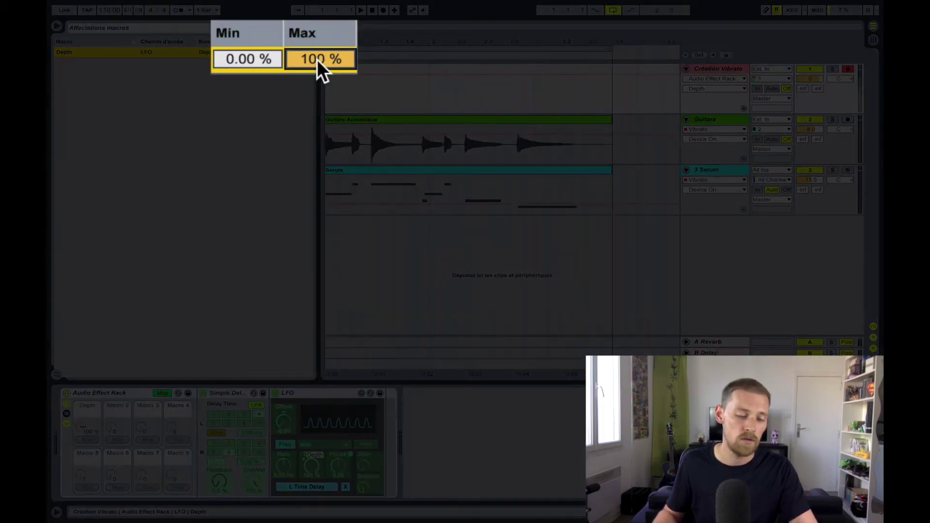
pyautogui.write('10')
pyautogui.press('Return')
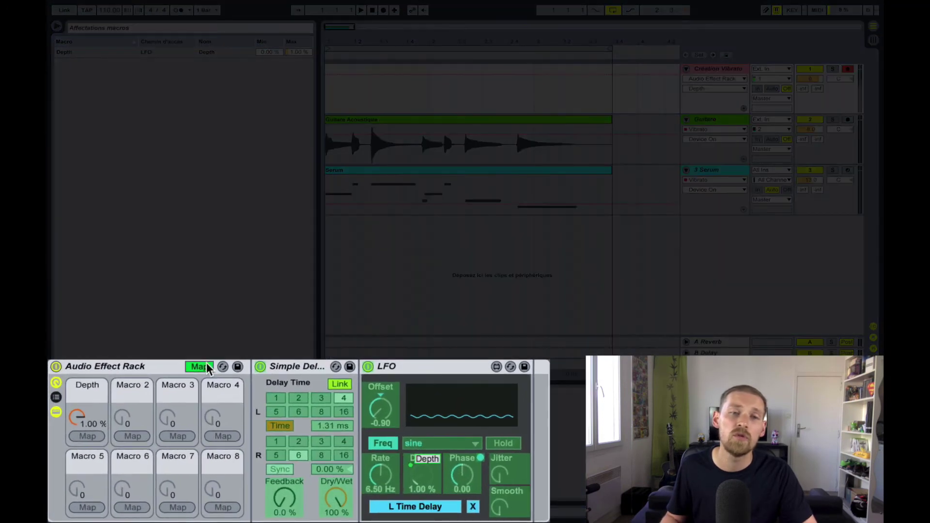
pyautogui.click(203, 369)
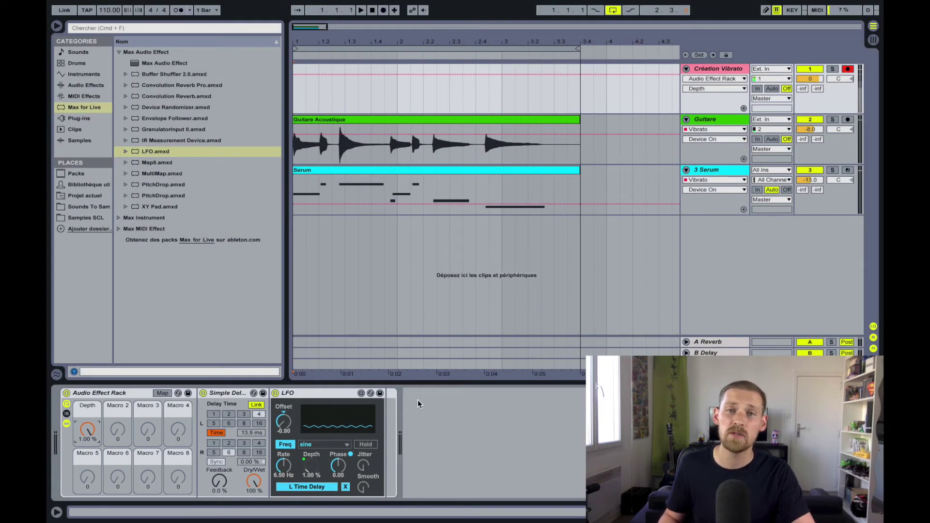
# Step: Rename the Audio Effect Rack to Vibrato
pyautogui.click(116, 395)
pyautogui.write('Vibrato')
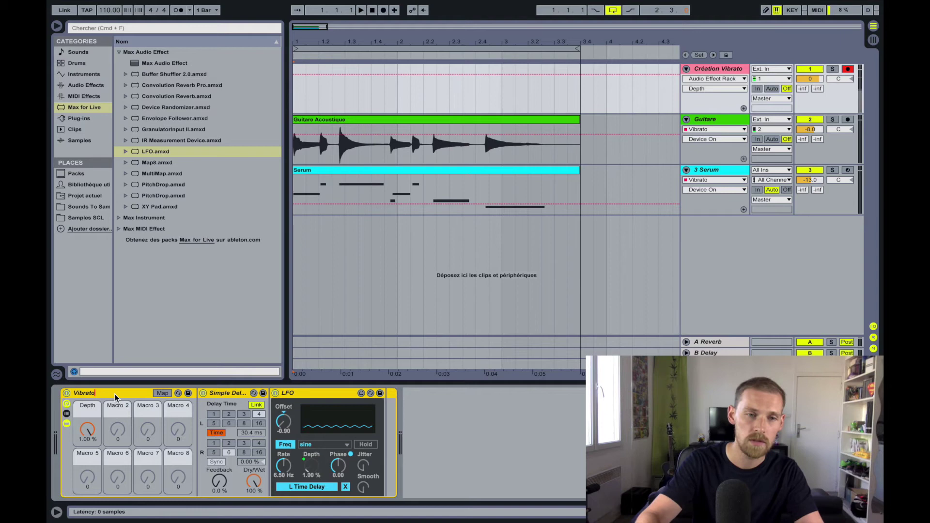
pyautogui.press('Return')
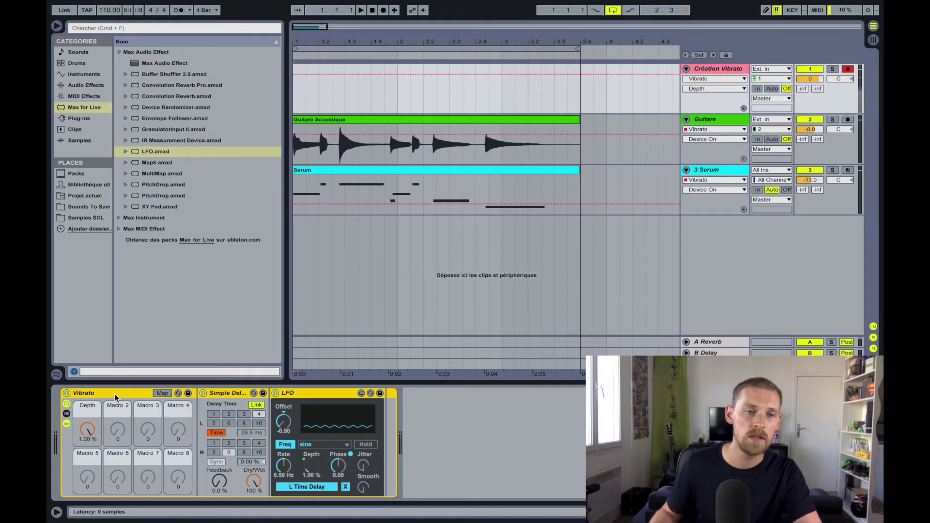
# Step: Colour the Depth macro teal green and try to rename it
pyautogui.rightClick(89, 408)
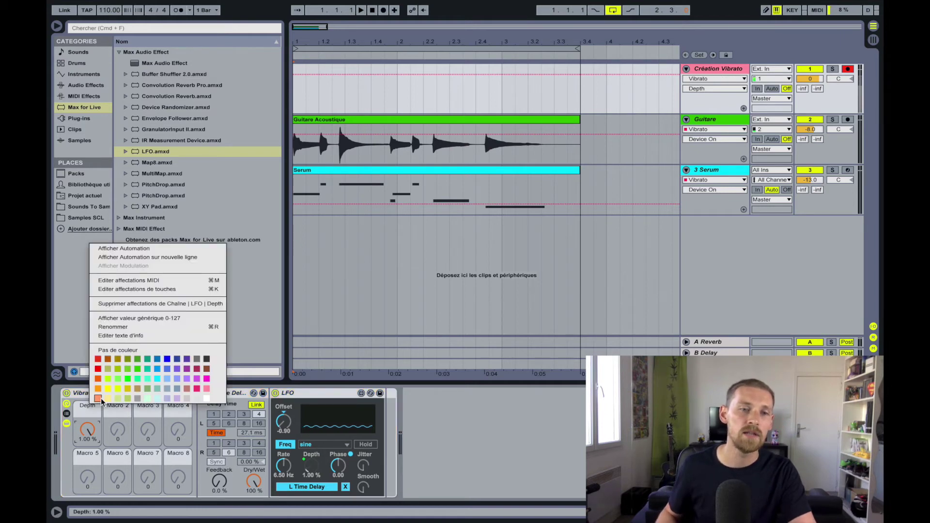
pyautogui.click(148, 370)
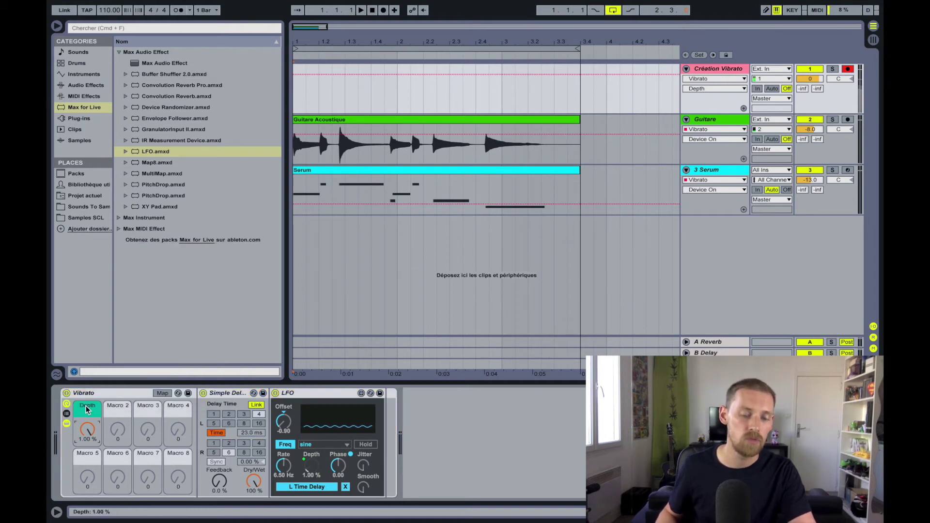
pyautogui.press('BackSpace')
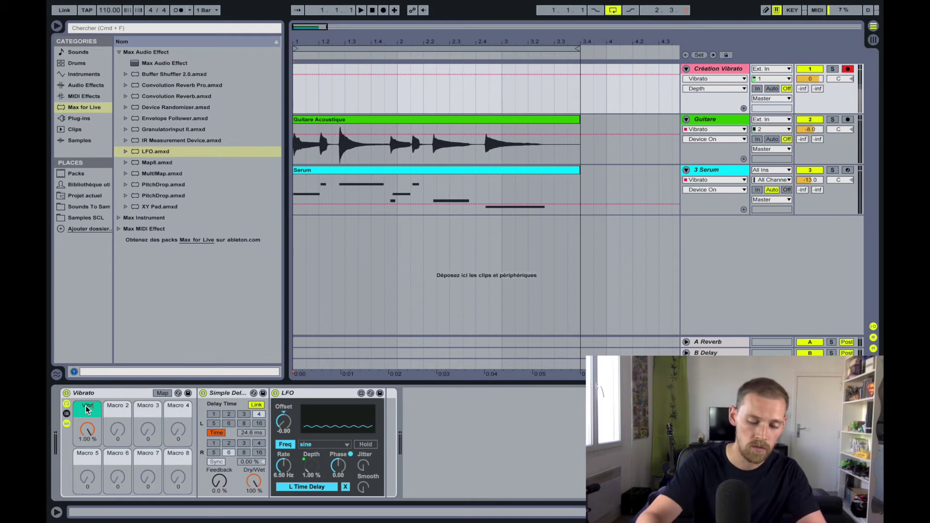
pyautogui.press('Return')
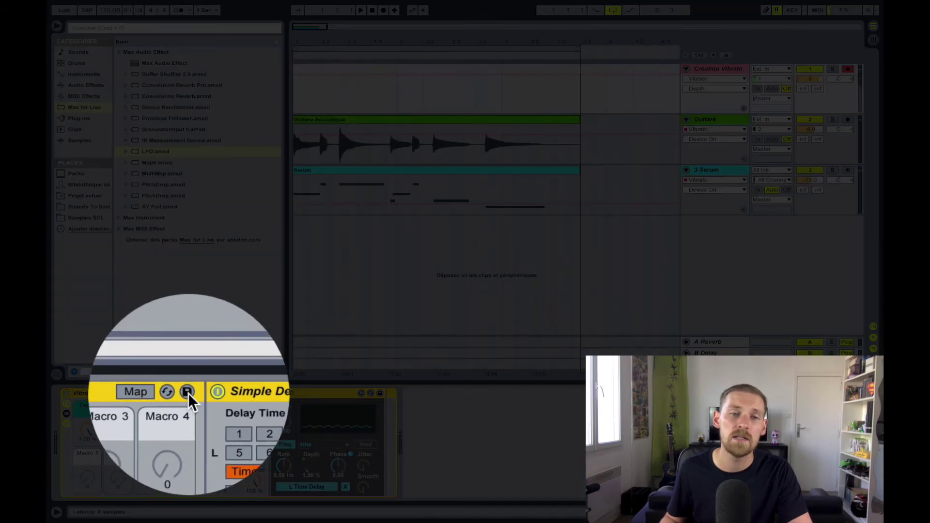
# Step: Save the rack to the user library as the preset Vibrato.adg
pyautogui.click(188, 393)
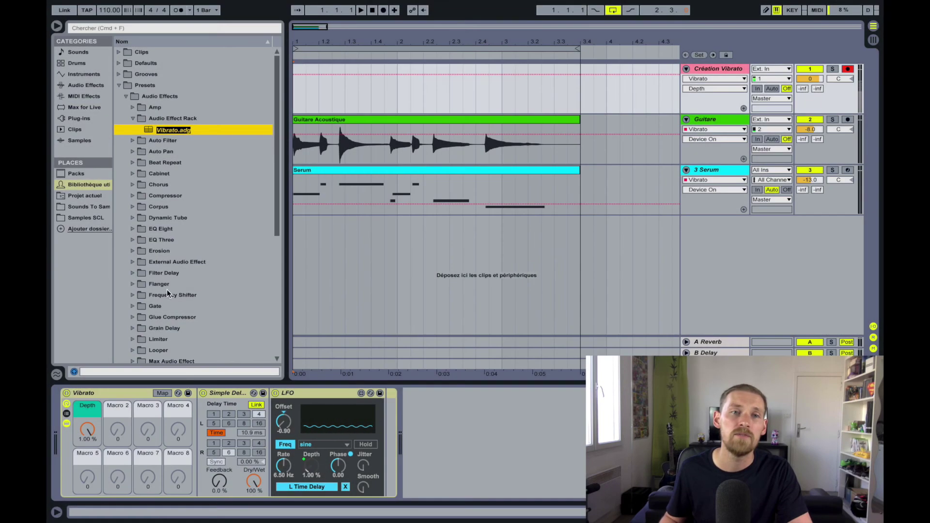